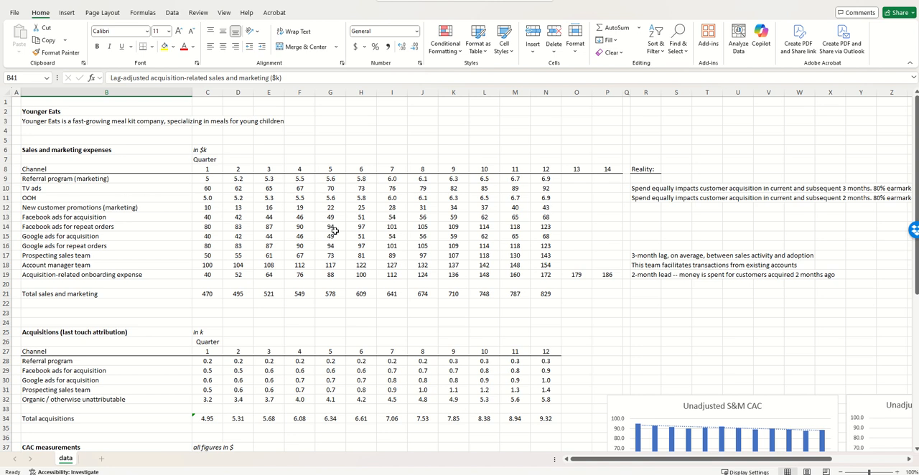
Read the Reality notes beside the expense channels, focusing on the TV ads note and its quarter 1 spend
drag(645, 179, 645, 276)
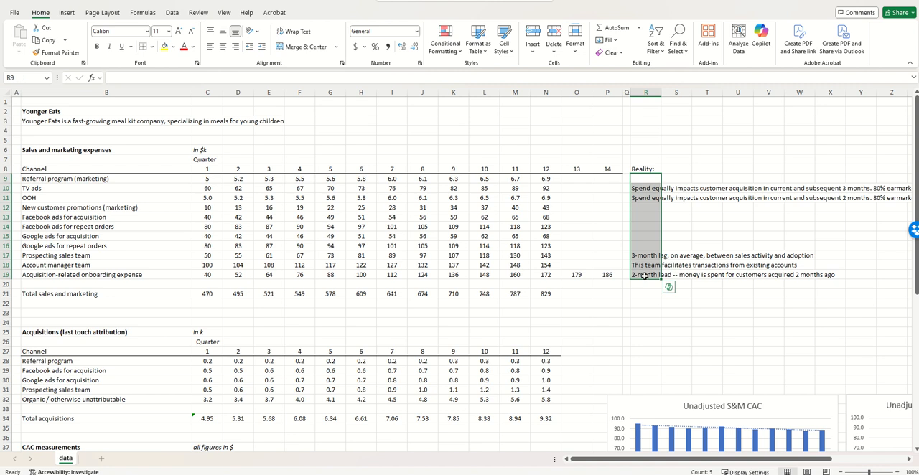
click(642, 192)
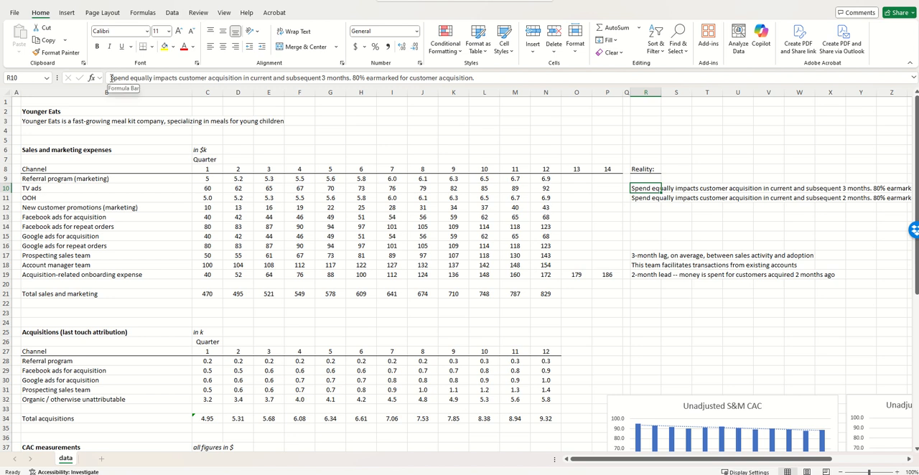
drag(113, 77, 473, 78)
key(Escape)
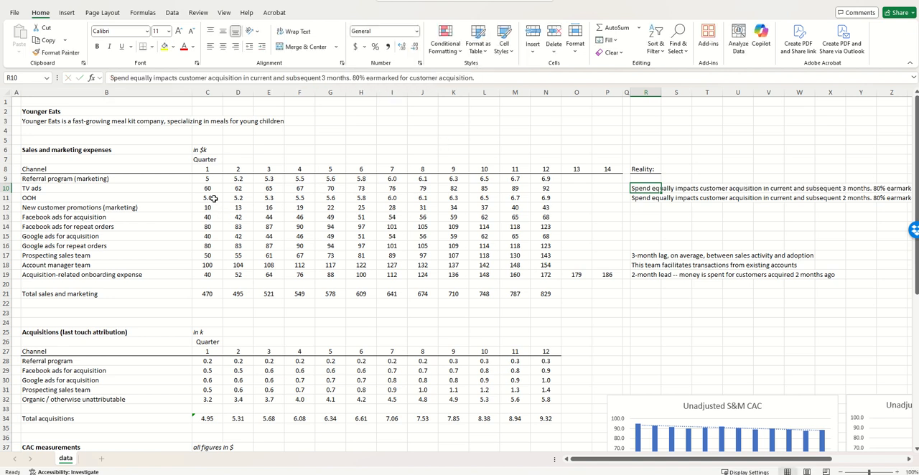
click(208, 189)
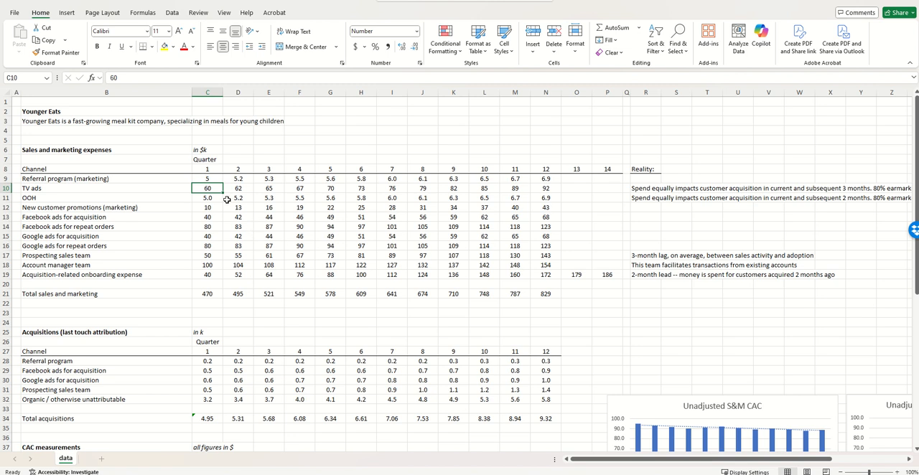
Calculate 80% of the quarter 1 TV ads spend in cell F5 with =C10*.8
click(311, 140)
text(=)
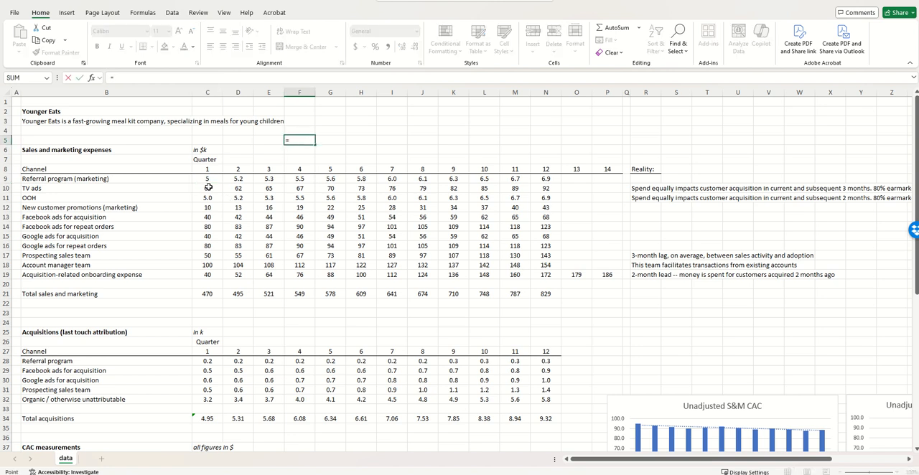
click(209, 188)
text(*)
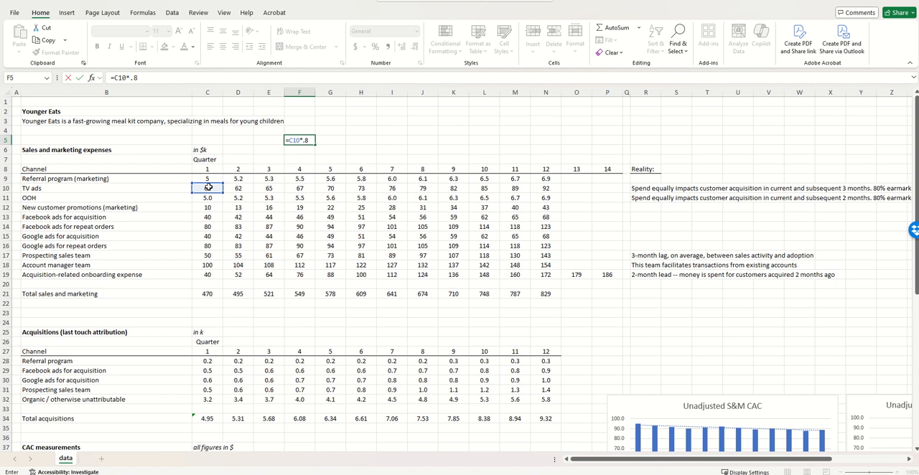
click(303, 140)
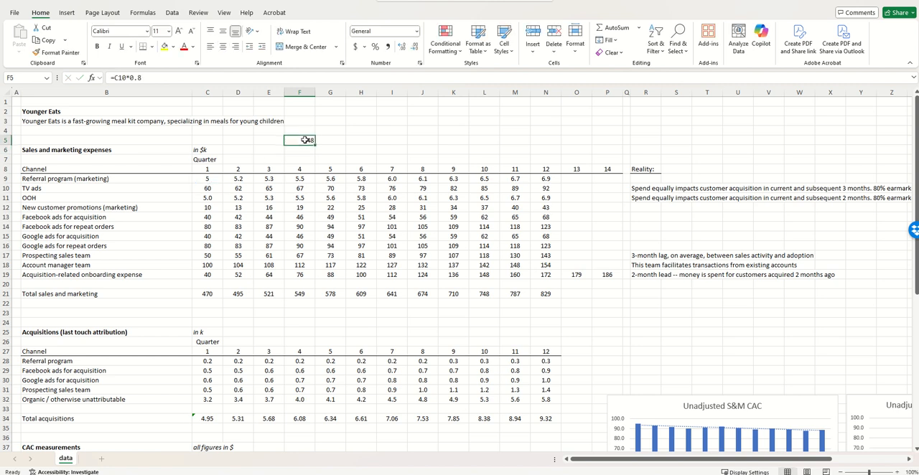
Review the TV ads spend for quarters 1 to 4 and clear the trial calculation from cell F5
click(205, 189)
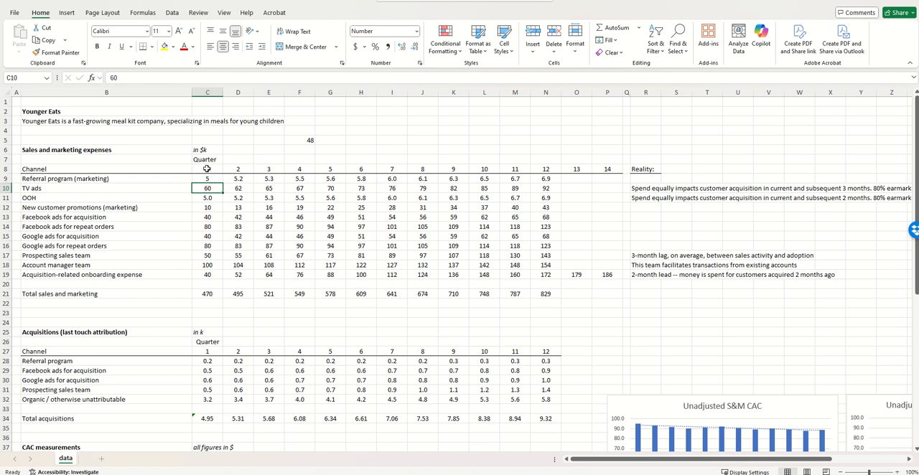
click(235, 189)
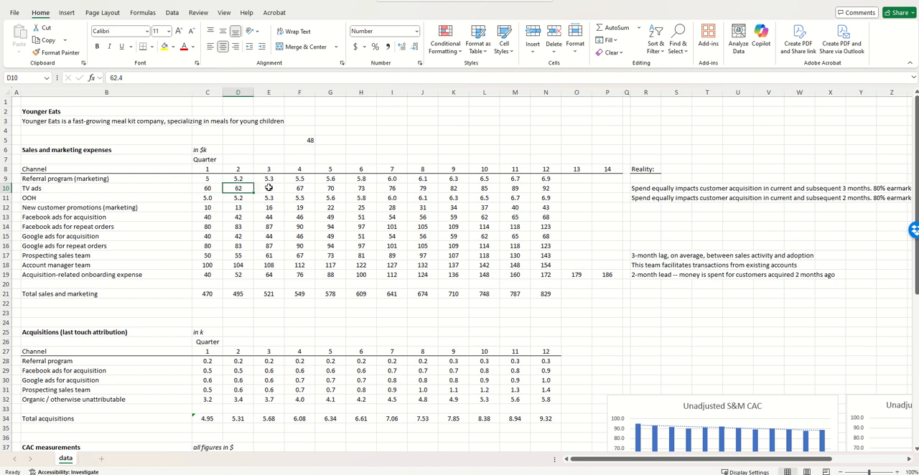
click(267, 188)
click(300, 189)
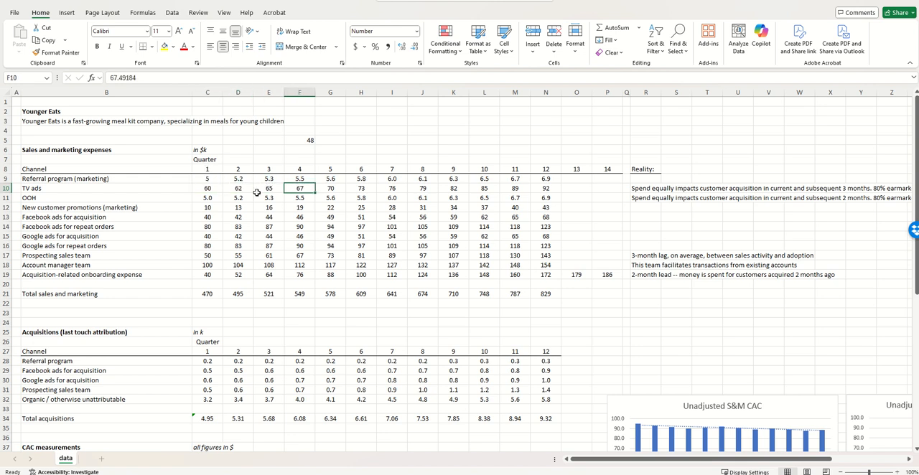
drag(203, 188, 300, 188)
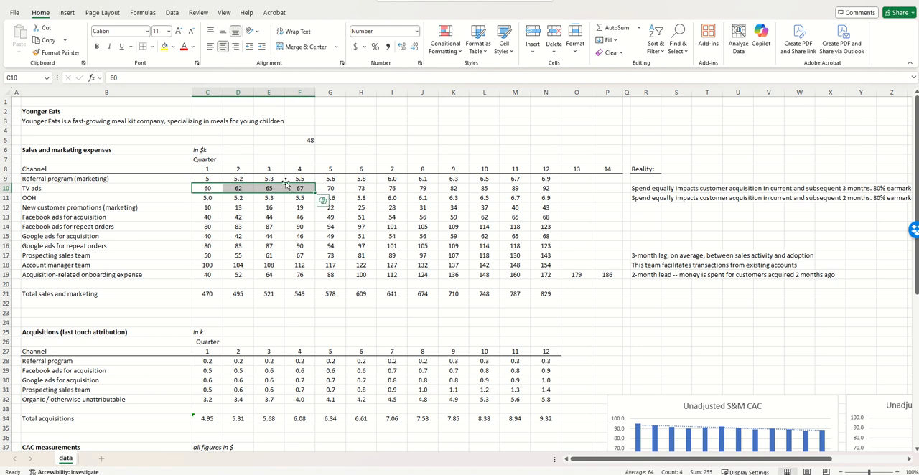
click(306, 140)
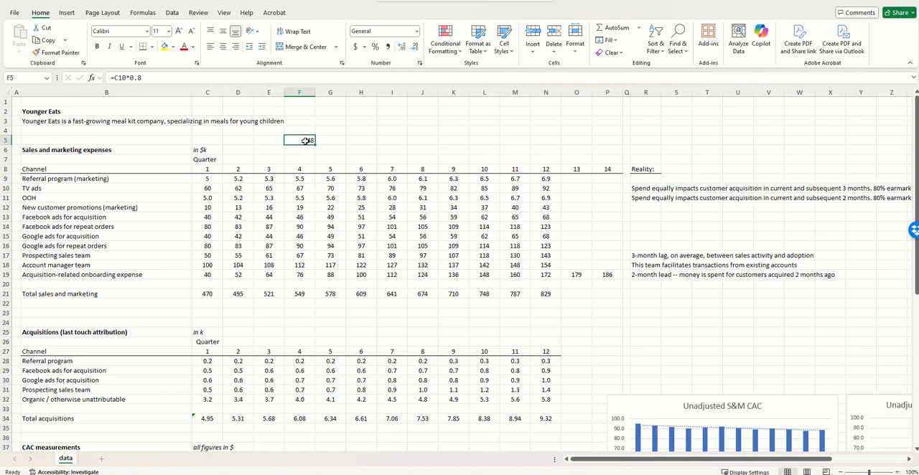
key(Delete)
Review the expense channels from Referral program to Acquisition-related onboarding expense, and the timing notes for TV ads and OOH
scroll(306, 187, down, 5)
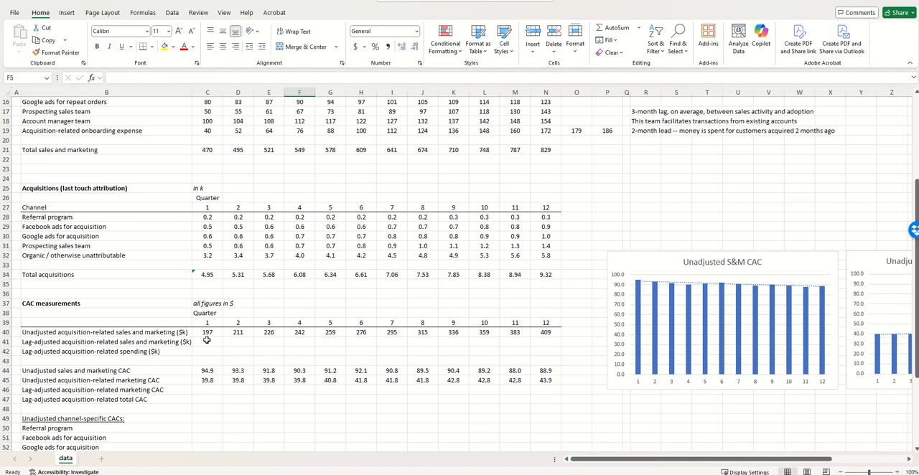
scroll(283, 350, up, 5)
click(46, 179)
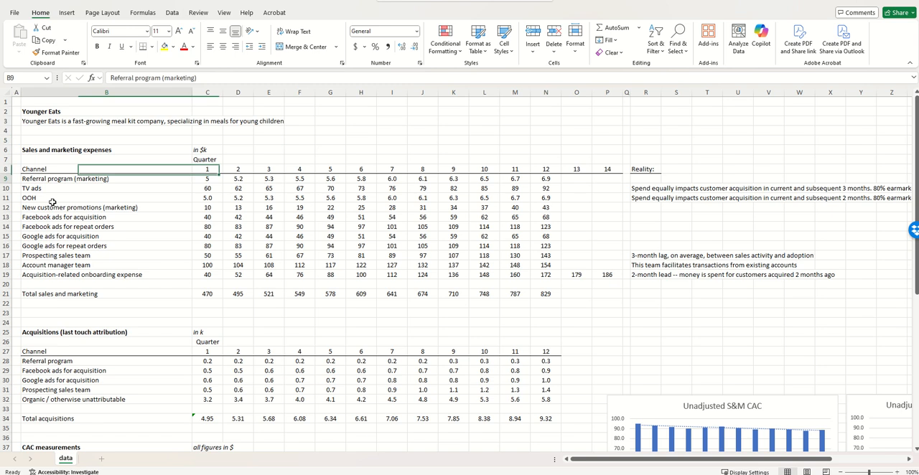
key(ctrl+shift+Down)
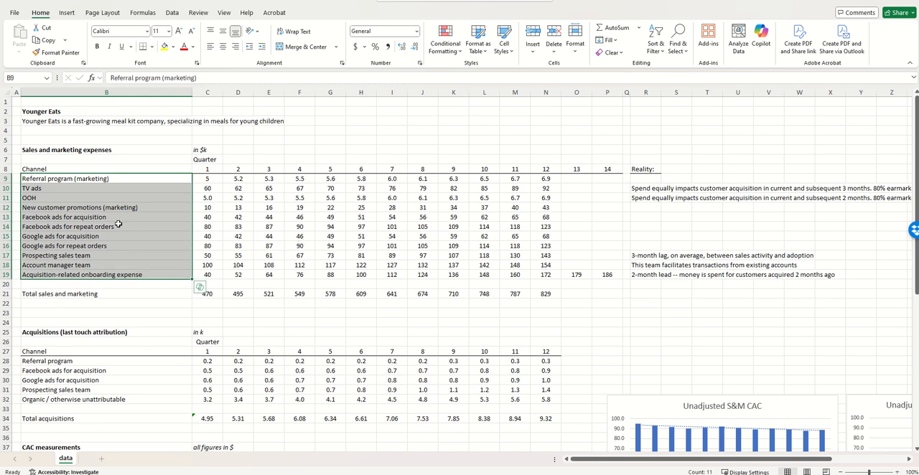
click(80, 180)
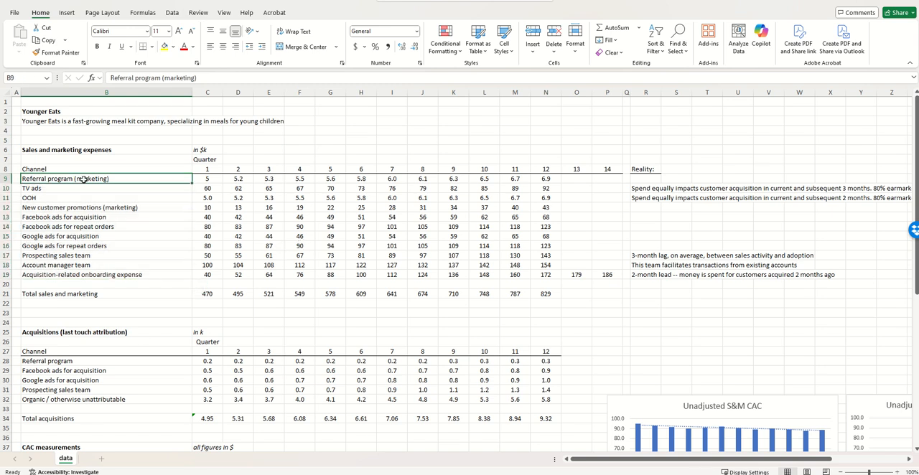
click(56, 284)
click(65, 275)
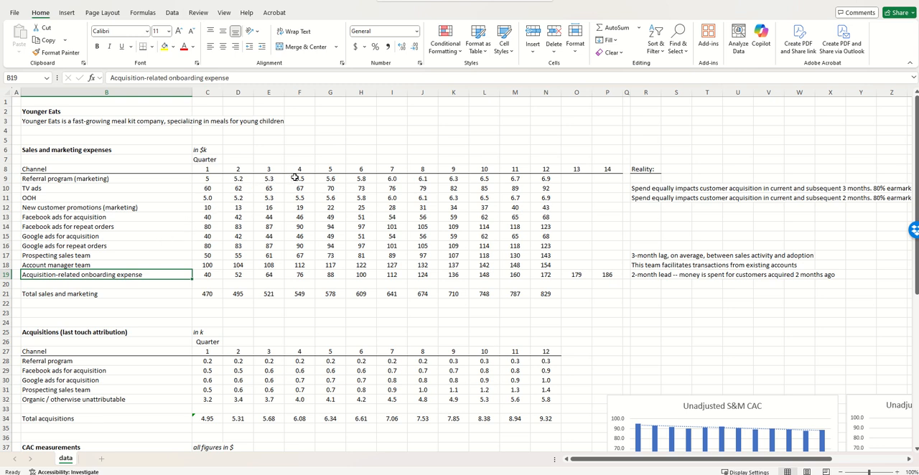
click(79, 181)
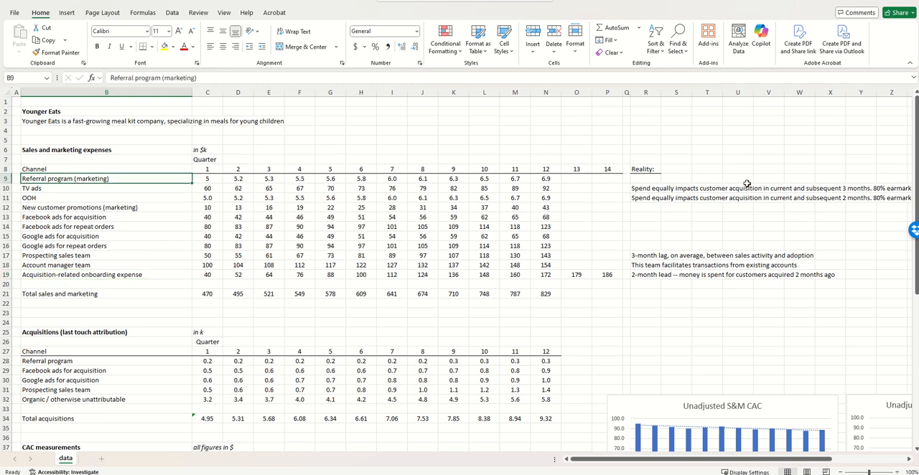
drag(643, 190, 644, 198)
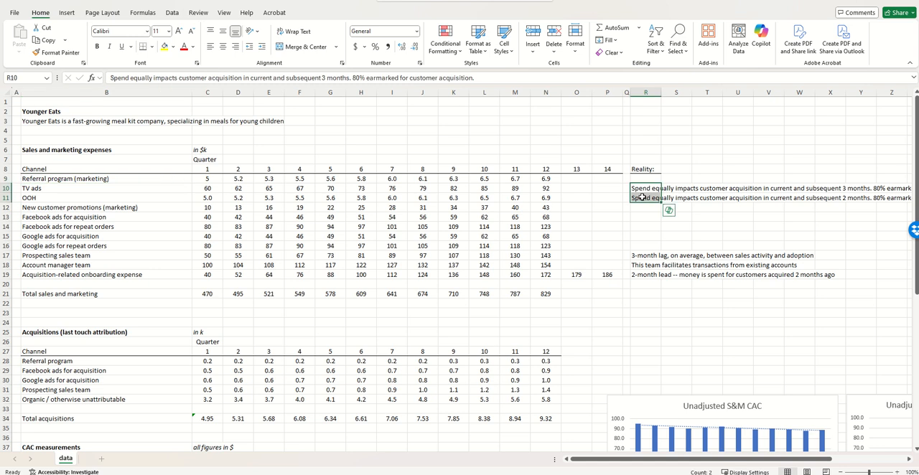
click(84, 181)
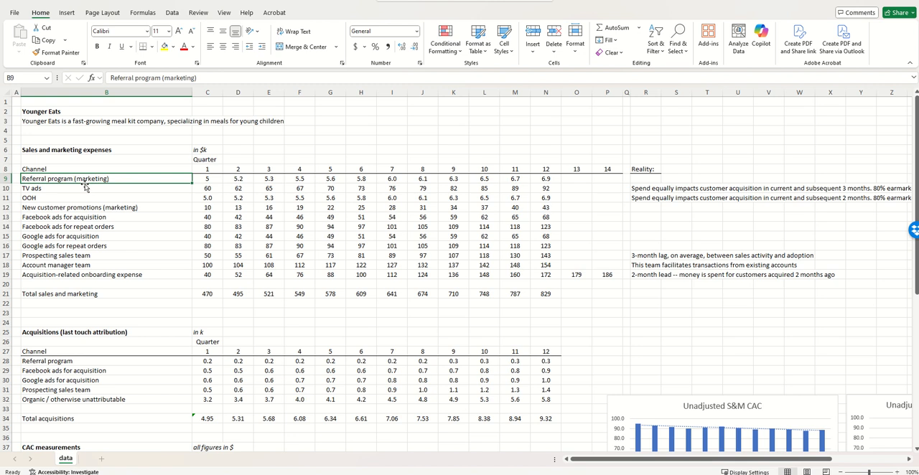
Begin the quarter 4 formula for lag-adjusted acquisition-related sales and marketing in F41 with the referral program spend, =F9
scroll(301, 201, down, 5)
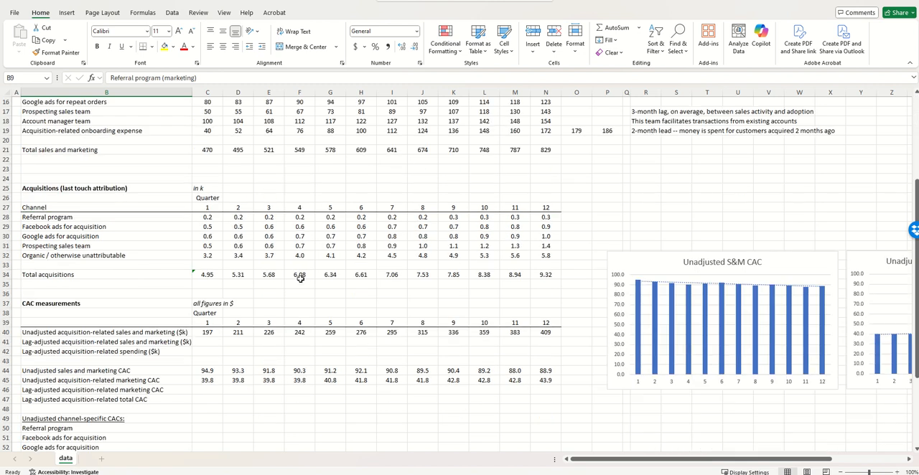
click(299, 342)
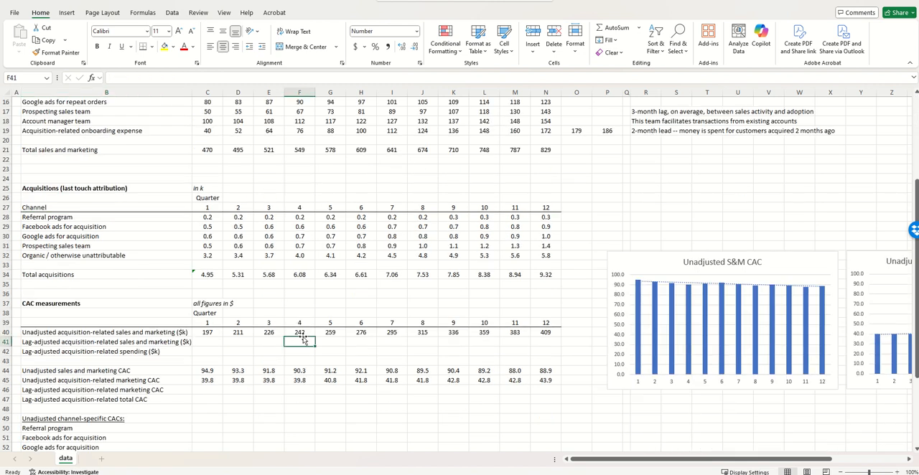
text(=)
scroll(301, 331, up, 5)
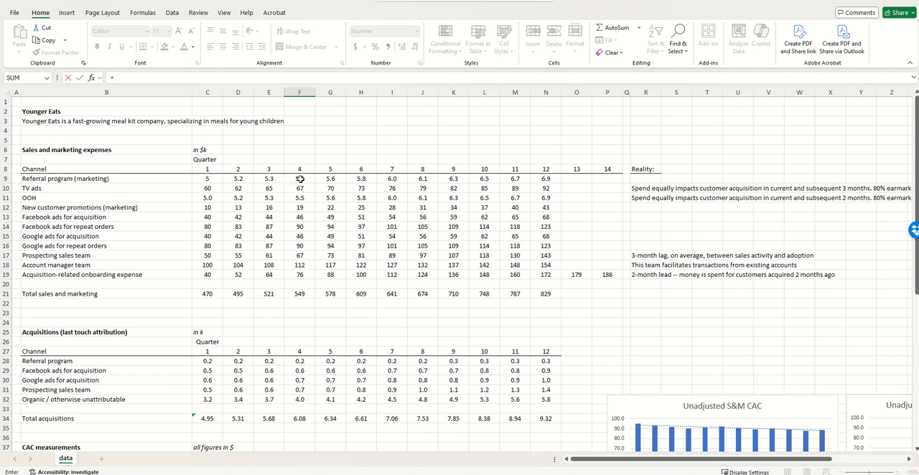
click(300, 179)
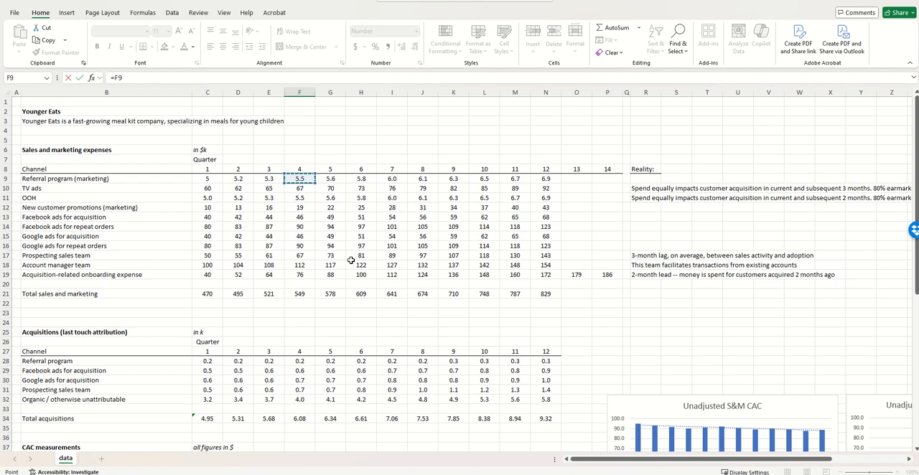
Add 80% of the TV ads spend spread over quarters 1 to 4 to the formula: +.8*(C10/4+D10/4+E10/4+F10/4)
text(+)
text(()
click(208, 190)
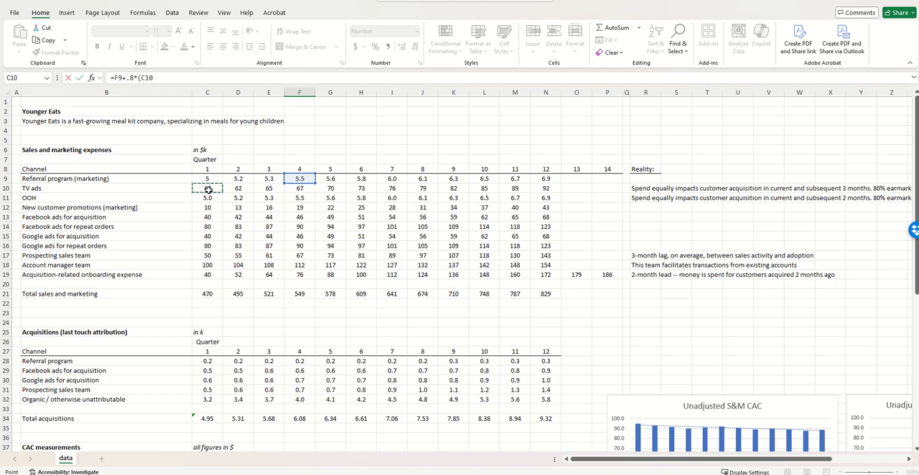
text(/4+)
click(244, 187)
text(/4+)
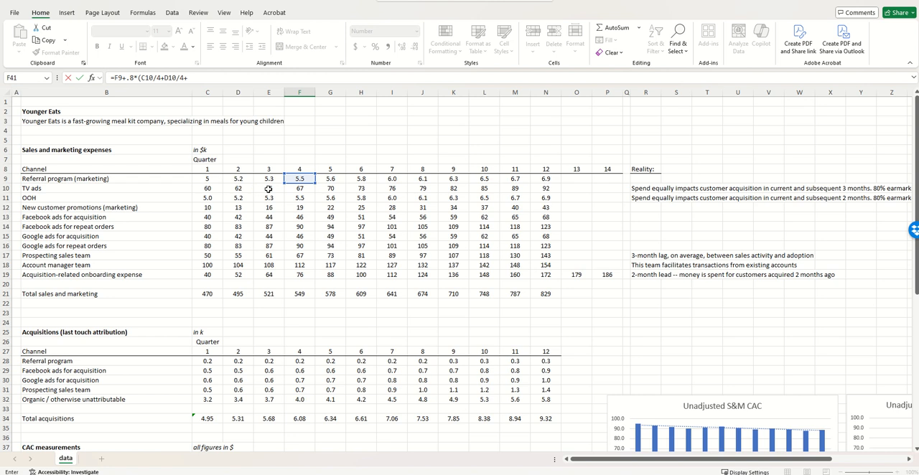
click(268, 188)
text(/4+)
click(290, 188)
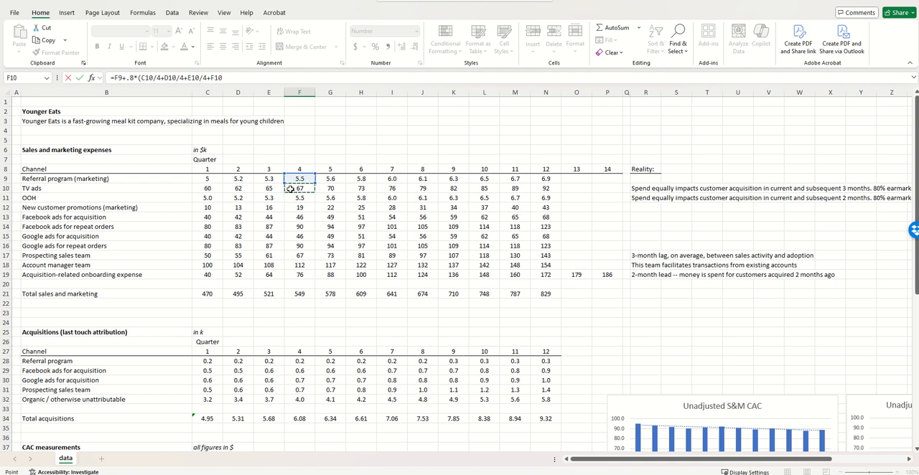
text(/4)+.8*()
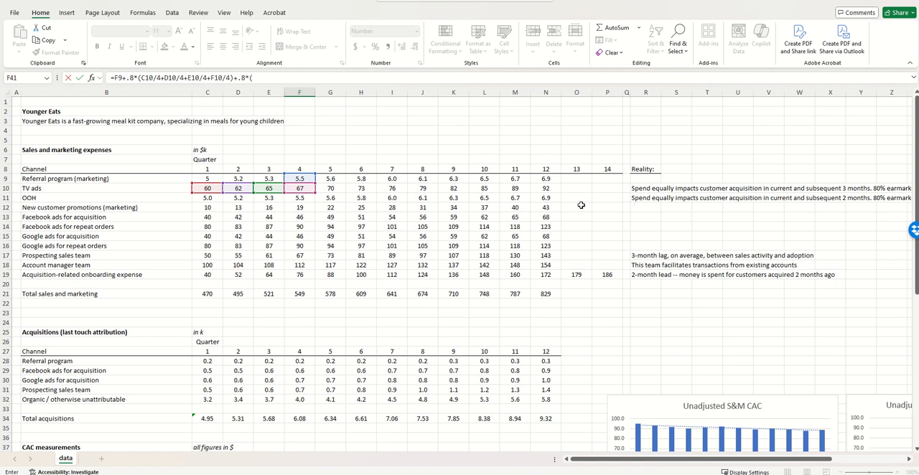
Add 80% of the OOH spend spread over quarters 2 to 4 to the formula: +.8*(D11/3+E11/3+F11/3)
click(239, 199)
text(/3+)
click(269, 198)
text(/3+)
click(295, 198)
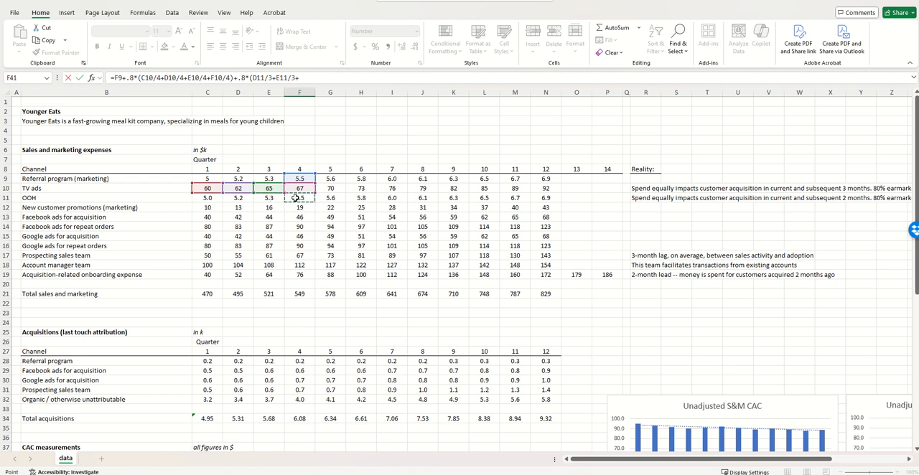
text(/3)+)
Complete the formula with quarter 4 promotions, Facebook and Google acquisition ads, and quarter 1 prospecting sales: +F12+F13+F15+C17
click(300, 208)
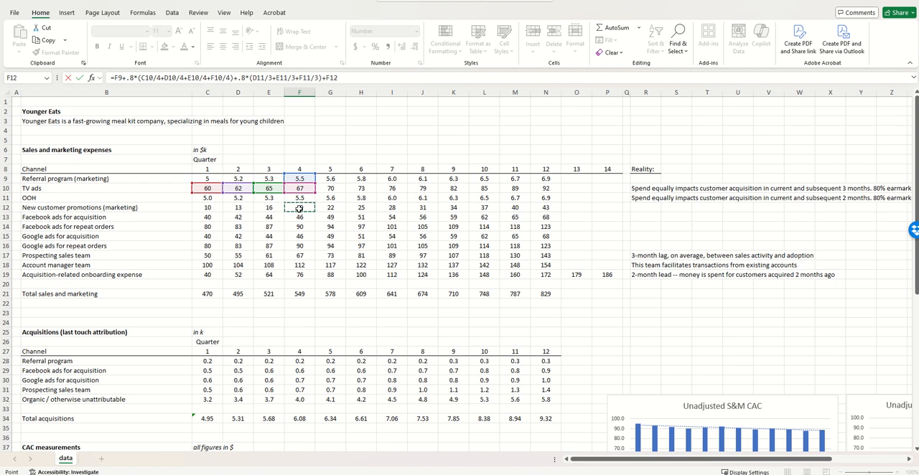
text(+)
click(300, 217)
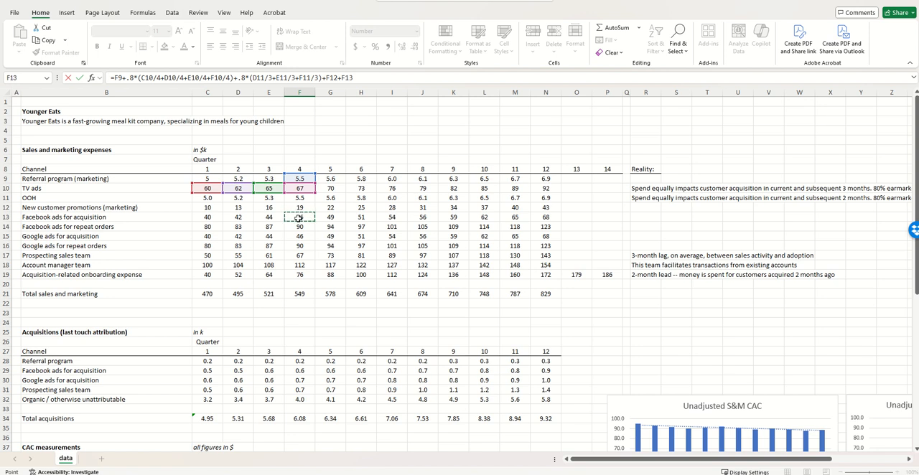
text(+)
click(300, 236)
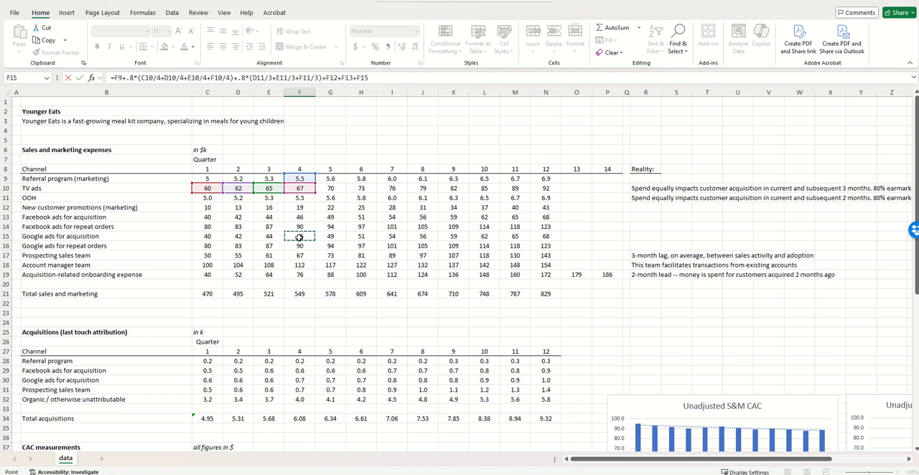
text(+)
click(303, 255)
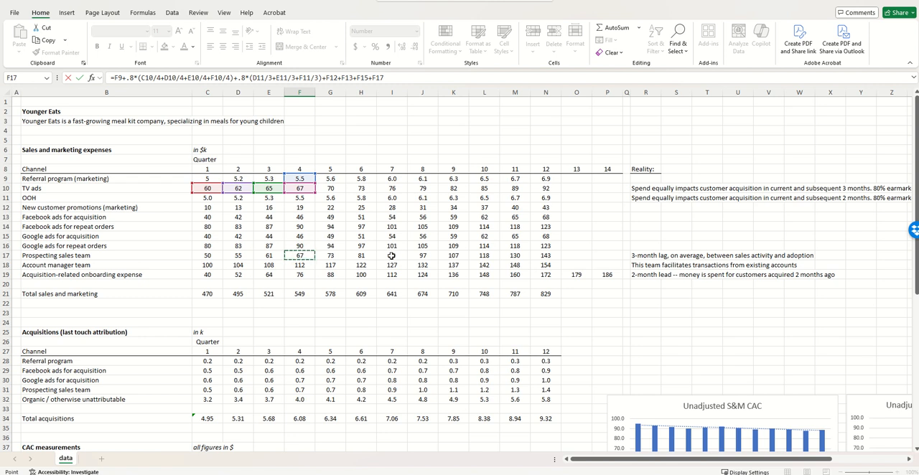
click(201, 255)
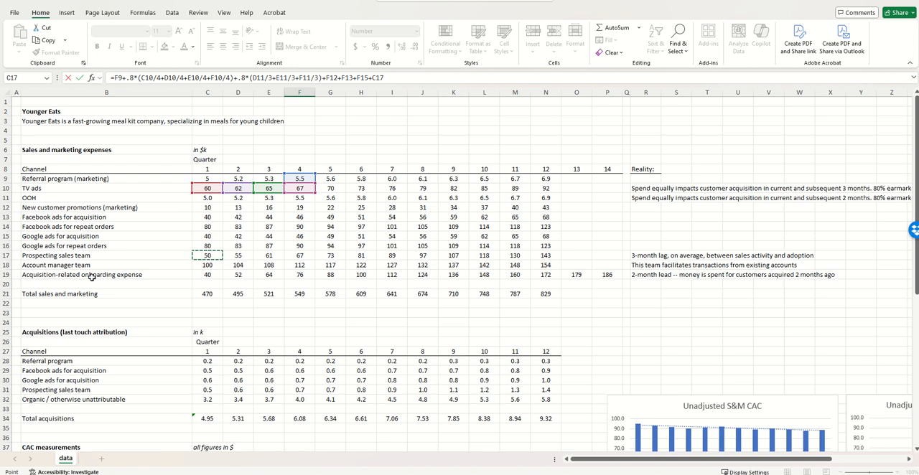
key(Return)
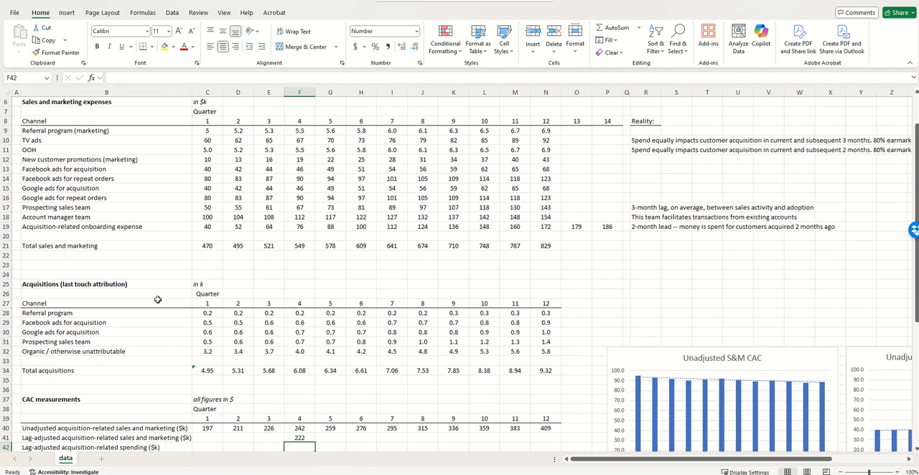
Check the cell references of the F41 formula and copy it across the row through quarter 12 in N41
click(312, 438)
double_click(312, 438)
scroll(388, 365, up, 2)
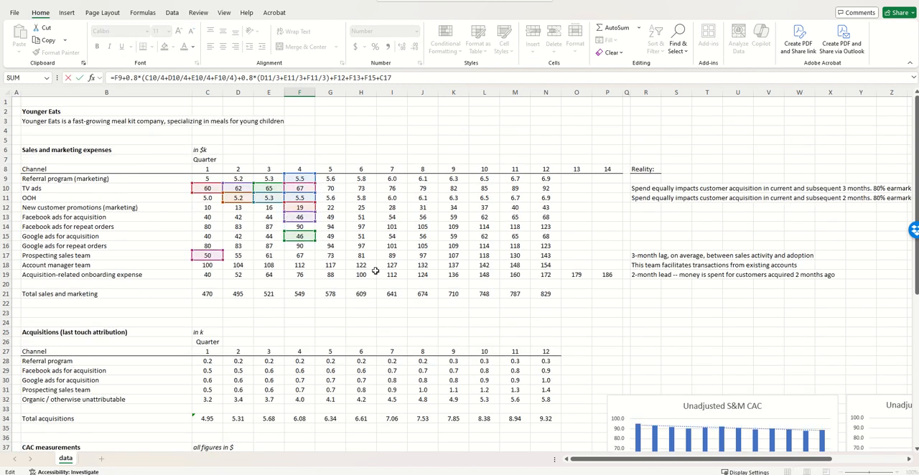
key(Escape)
key(ctrl+c)
shift+click(544, 399)
key(ctrl+v)
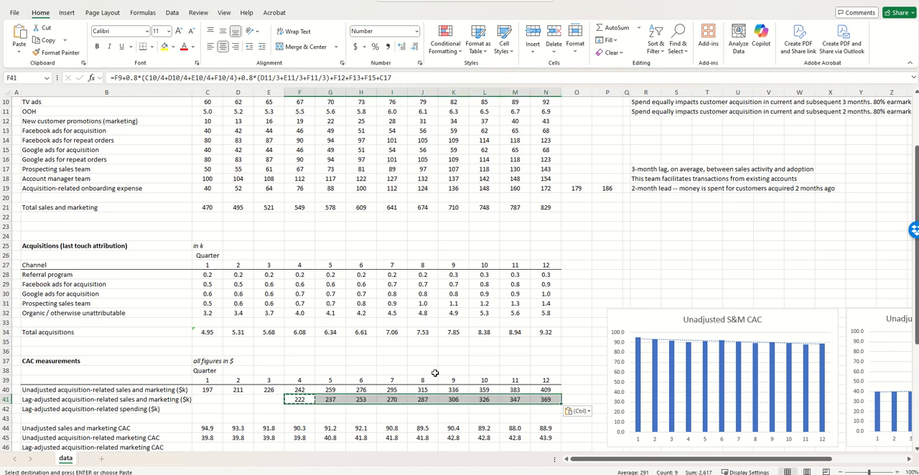